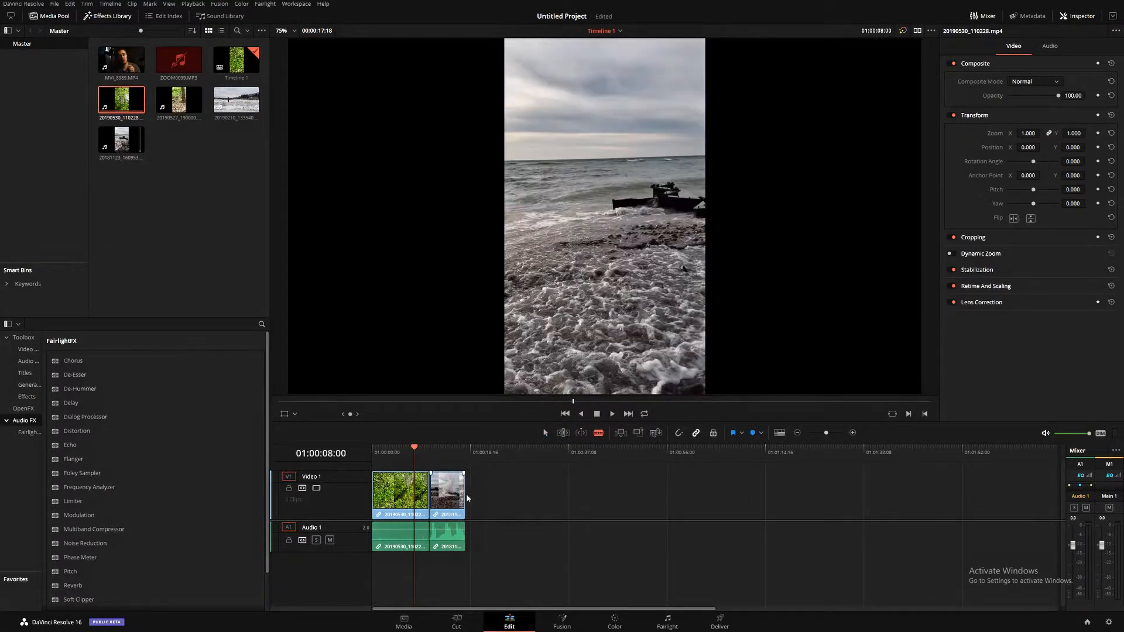
Unlink the video and audio of the beach clip 20181123_160953.mp4 on the timeline
left_click(446, 492)
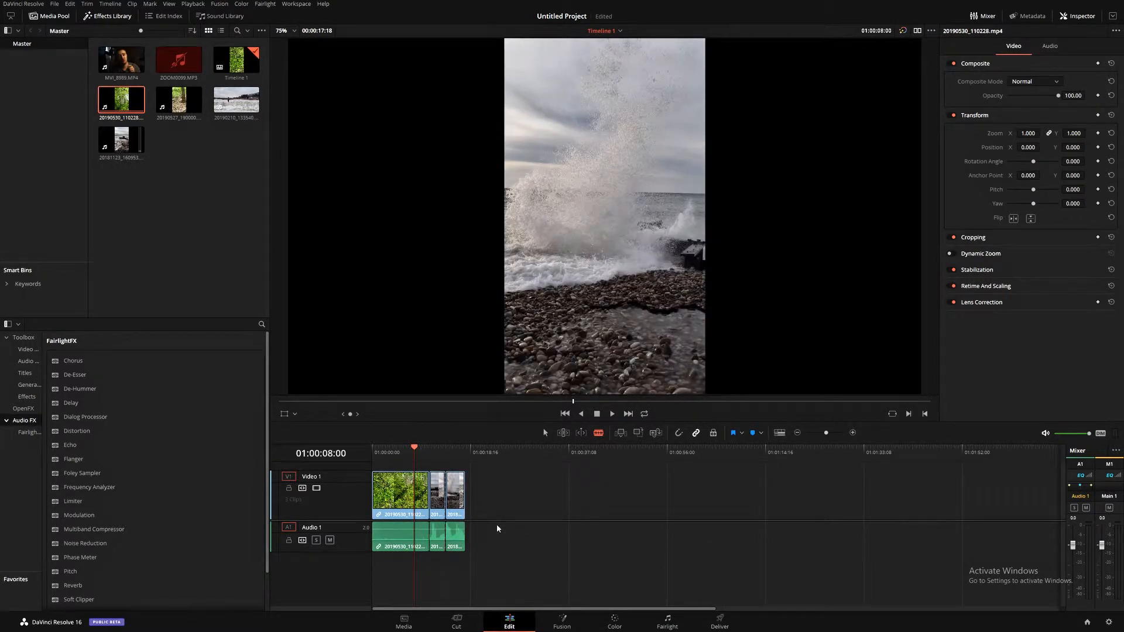
key("ctrl+z")
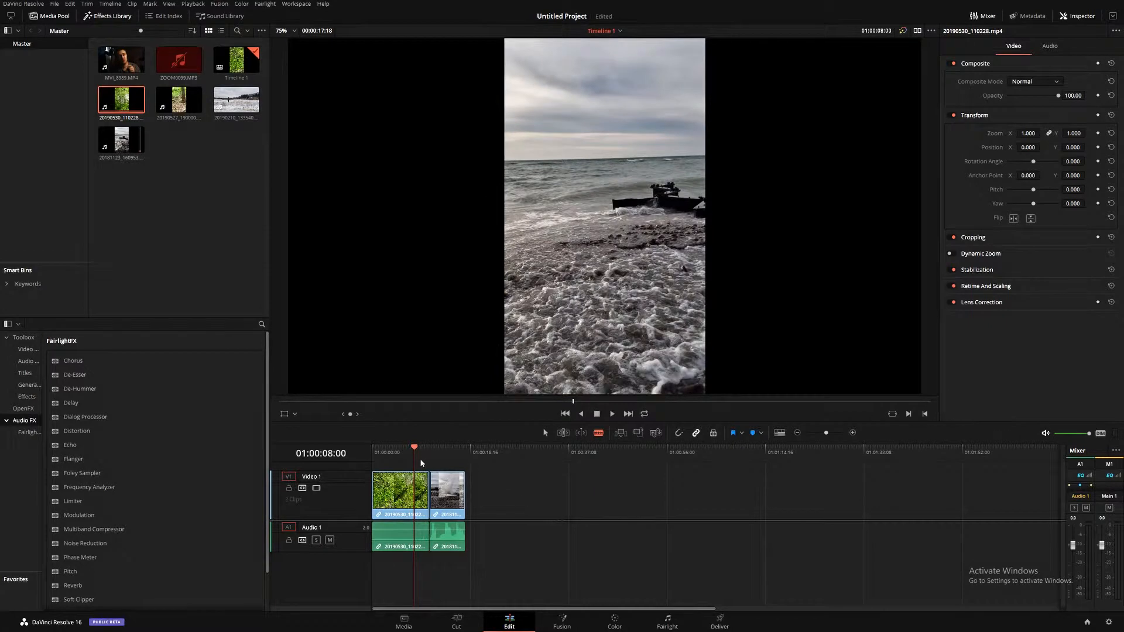
left_click(457, 496)
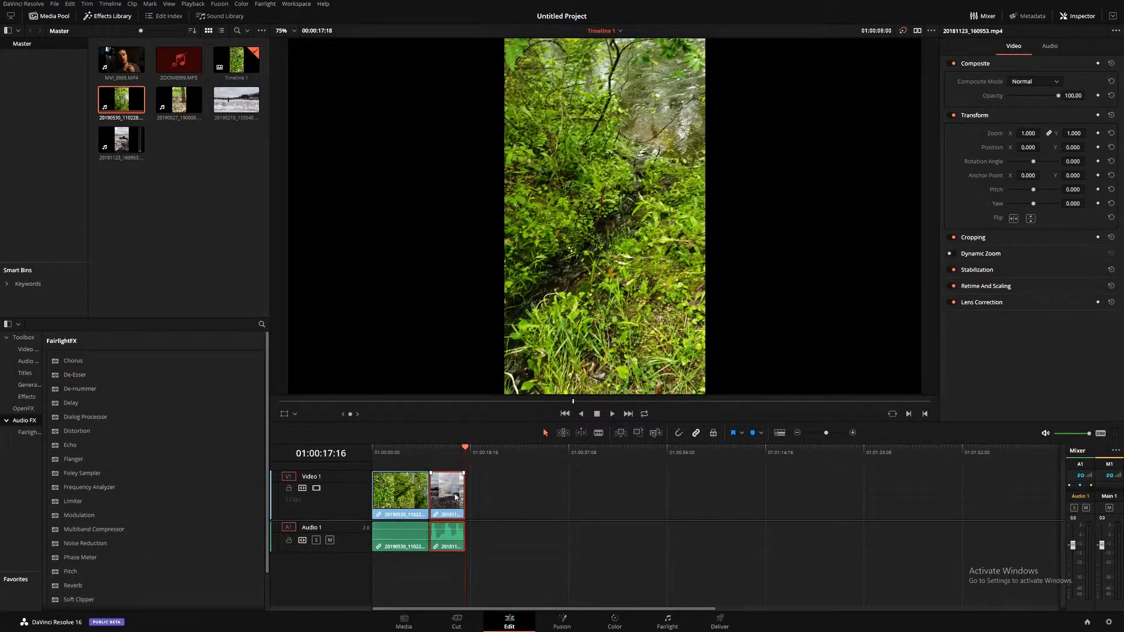
key("ctrl+alt+l")
Try moving the beach clip's video and audio independently of each other along their tracks
left_click(507, 548)
left_click_drag(443, 491, 504, 491)
left_click_drag(453, 543, 456, 541)
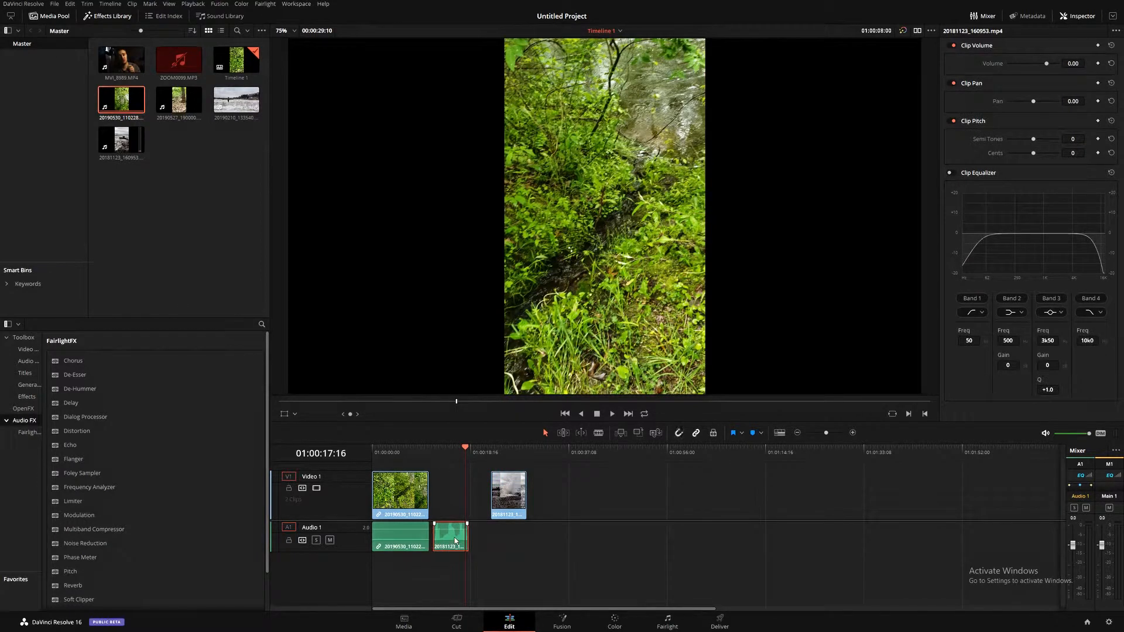
left_click_drag(504, 495, 414, 514)
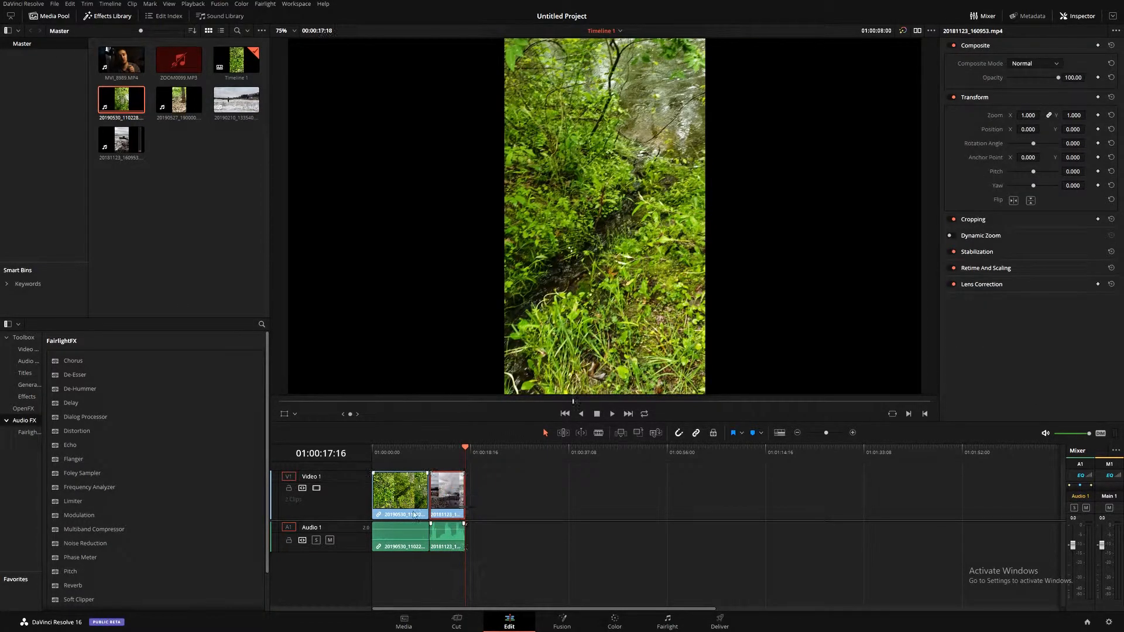
Unlink the video and audio of the forest clip 20190530_110228.mp4
left_click(404, 505)
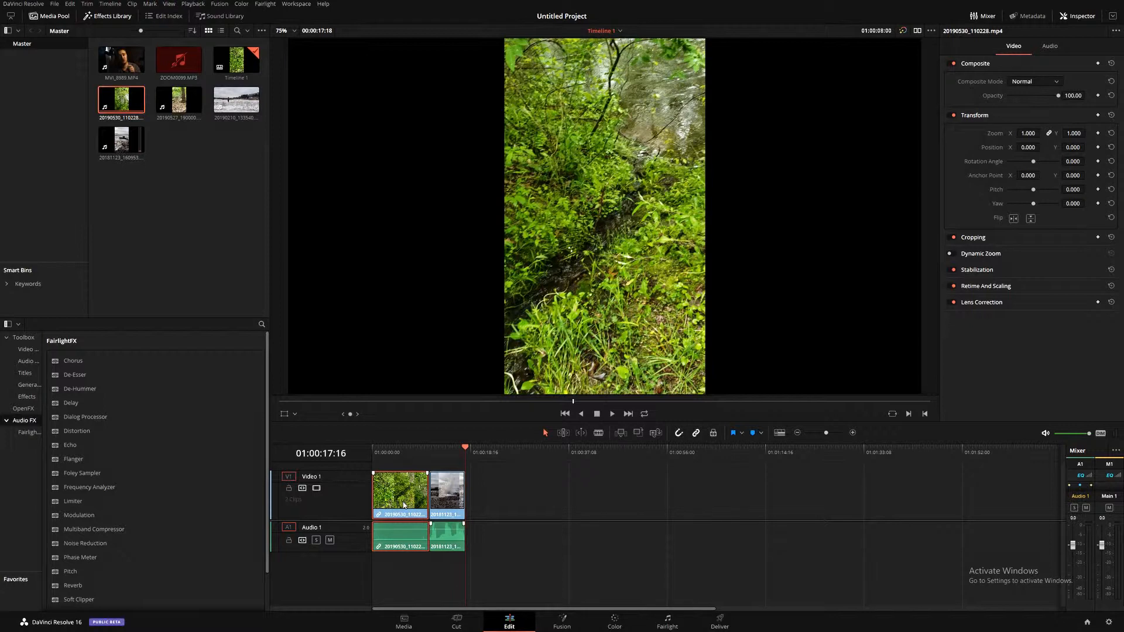
left_click(512, 503)
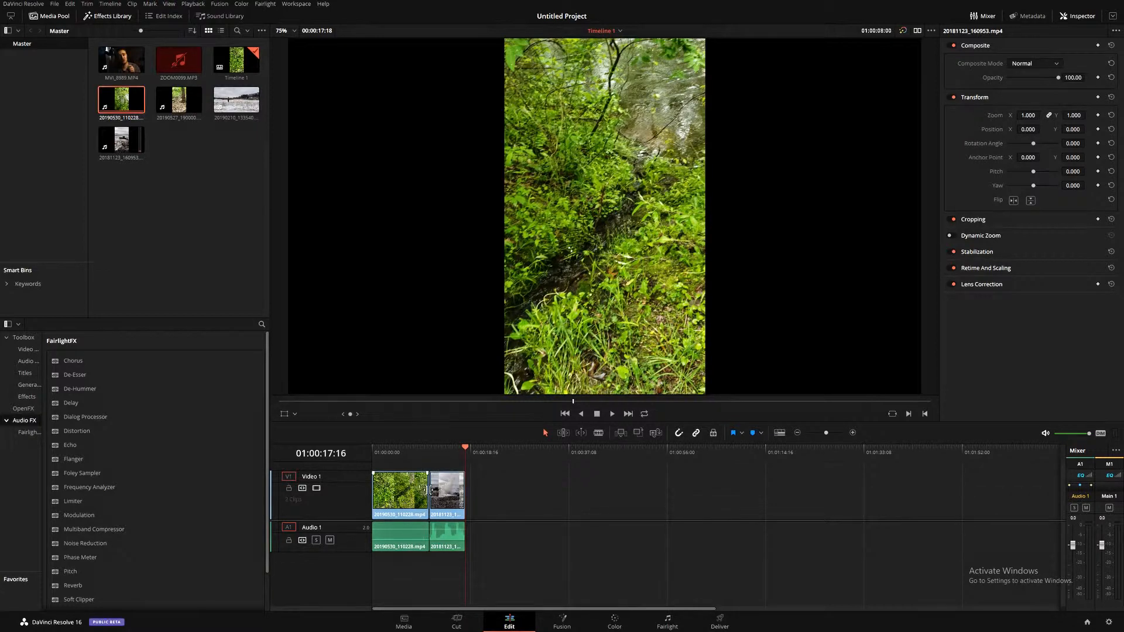
Remove the opening of the beach video and move the clip's video and audio to Video 2 and Audio 2, with the video starting where the forest video ends
left_click_drag(436, 492, 436, 498)
left_click(433, 497)
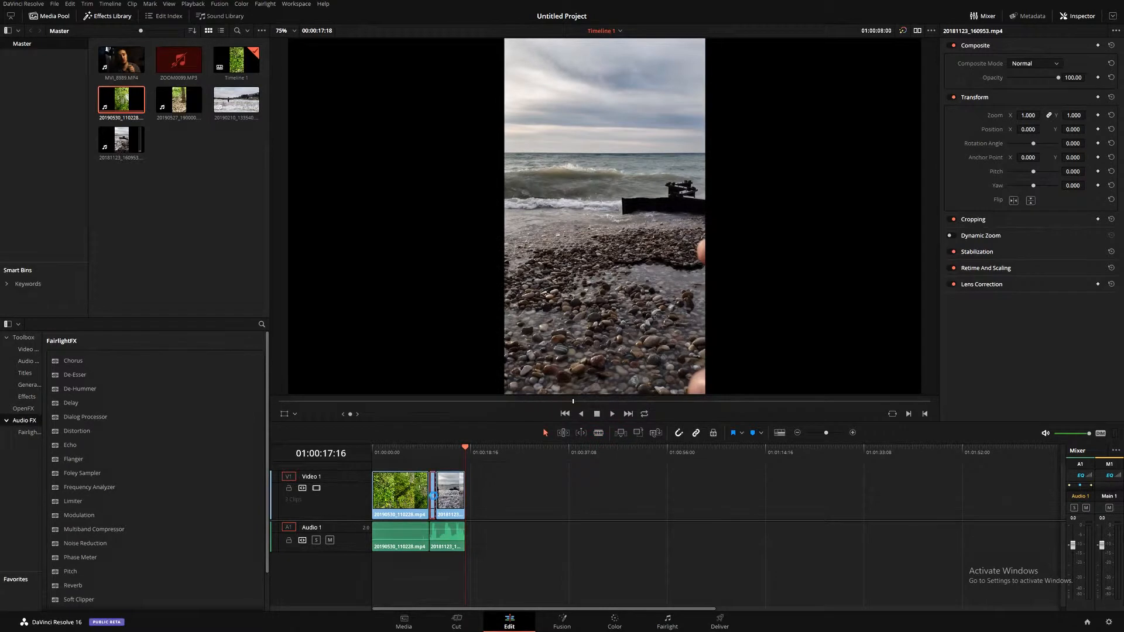
key("Delete")
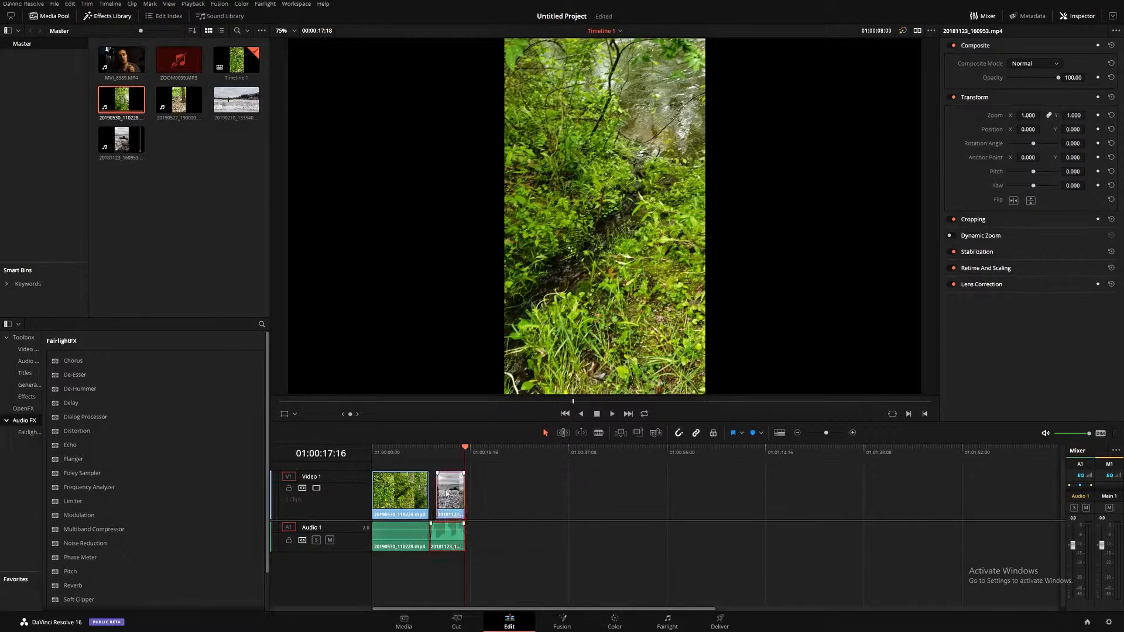
left_click_drag(448, 490, 441, 468)
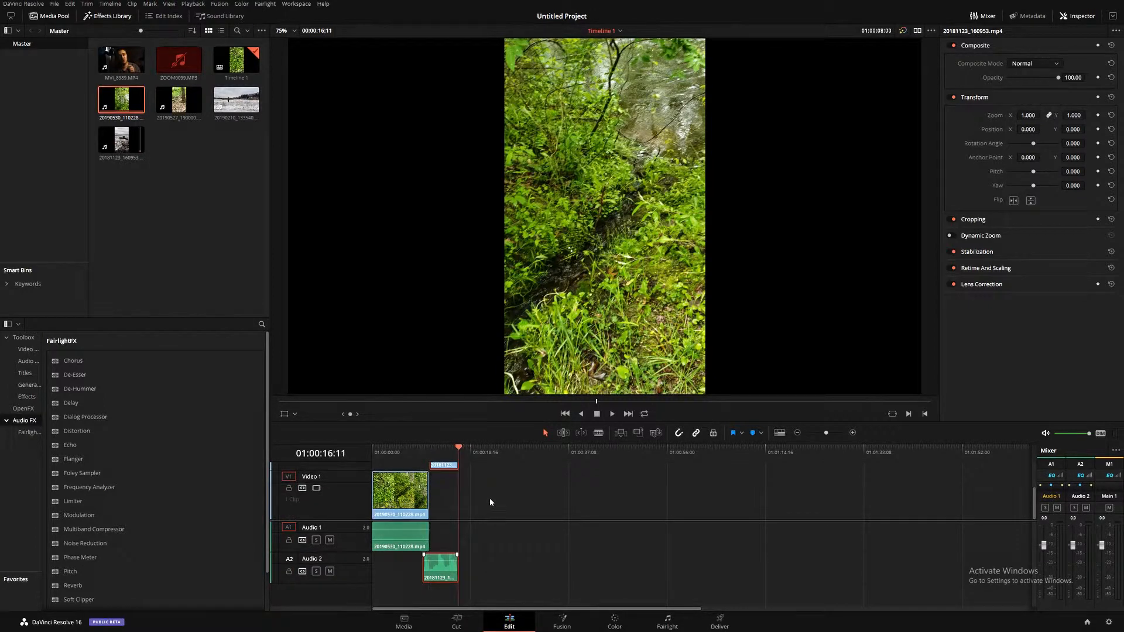
Cut off and delete the end of the forest audio where it overlaps the start of the beach audio
key("b")
left_click(424, 537)
key("a")
left_click(426, 541)
key("Delete")
Move the beach video down to Video 1 and its audio up to Audio 1, keeping their timing
scroll(454, 487, "up", 2)
scroll(451, 499, "down", 1)
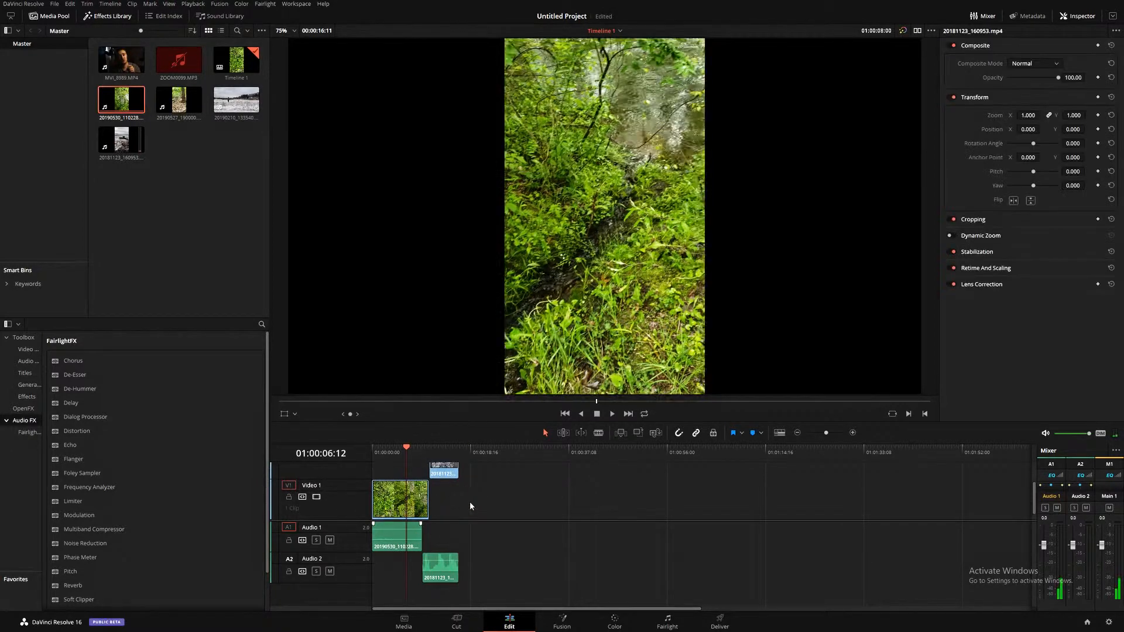
scroll(470, 502, "down", 1)
mouse_move(423, 452)
left_mouse_down()
mouse_move(438, 448)
mouse_move(416, 449)
left_mouse_up()
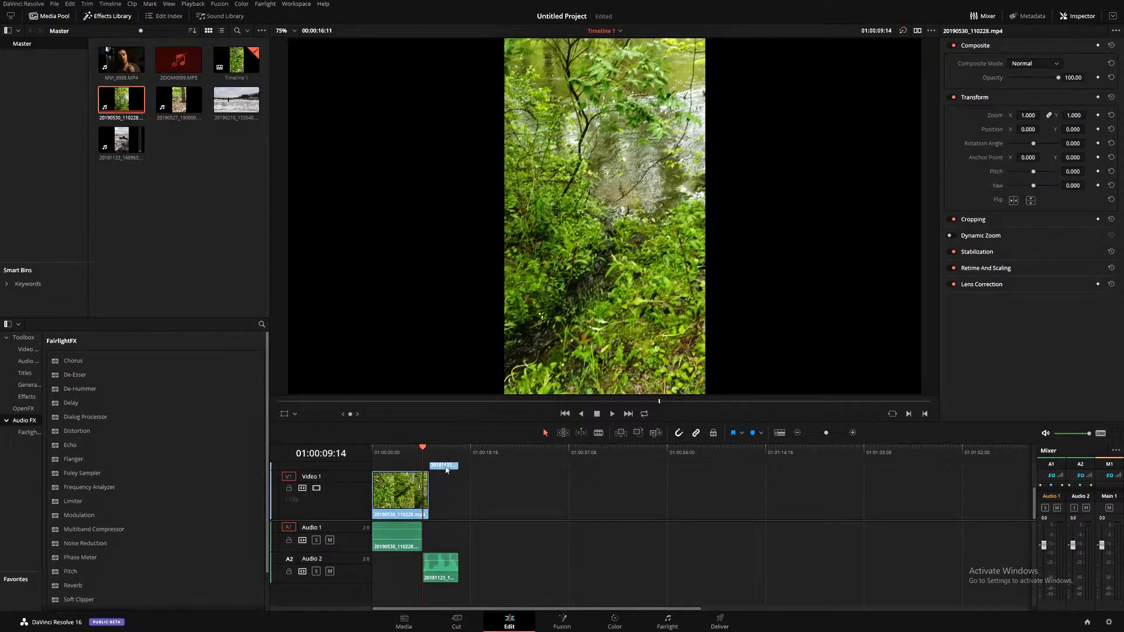
left_click_drag(441, 452, 449, 475)
left_click_drag(444, 570, 445, 543)
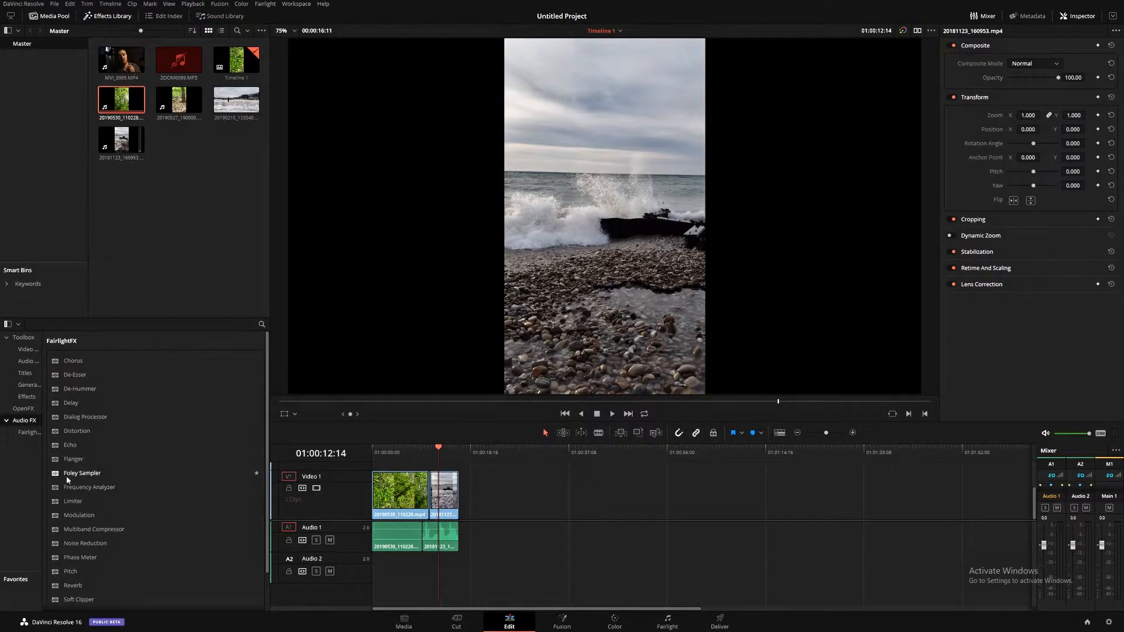
Add a Cross Dissolve at the video cut and a Cross Fade 0 dB at the audio cut
left_click(28, 349)
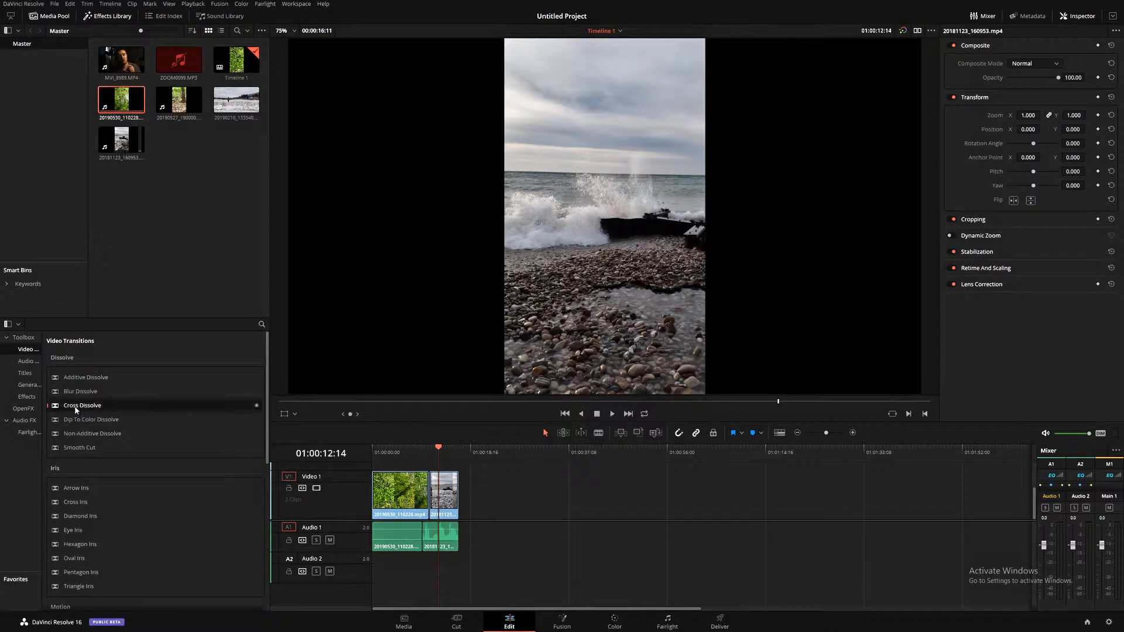
left_click_drag(76, 409, 430, 494)
left_click(28, 361)
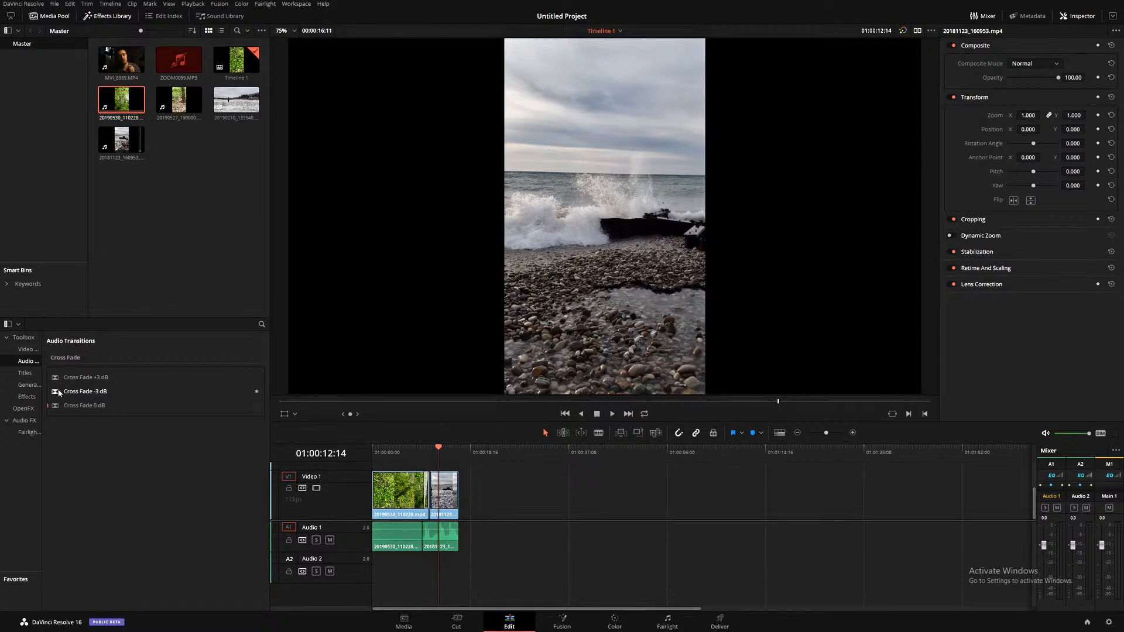
mouse_move(67, 405)
left_mouse_down()
mouse_move(209, 417)
mouse_move(423, 543)
left_mouse_up()
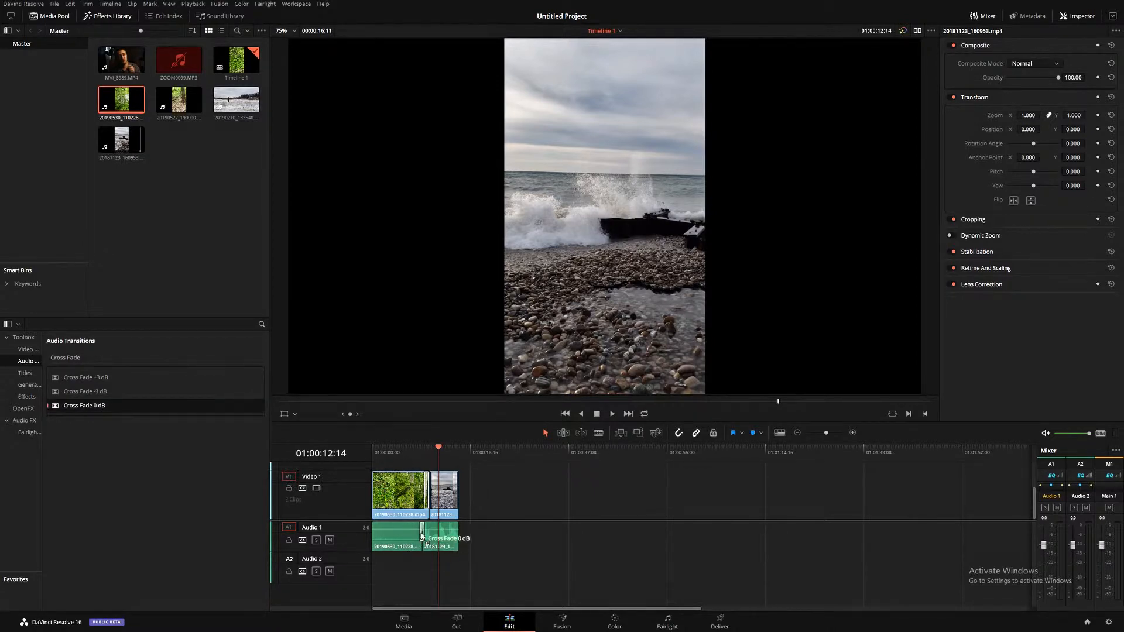
Lower the beach audio's volume and play back the J-cut between the two clips
mouse_move(419, 452)
left_mouse_down()
mouse_move(402, 452)
mouse_move(412, 452)
left_mouse_up()
key("space")
left_click_drag(441, 530, 440, 536)
key("space")
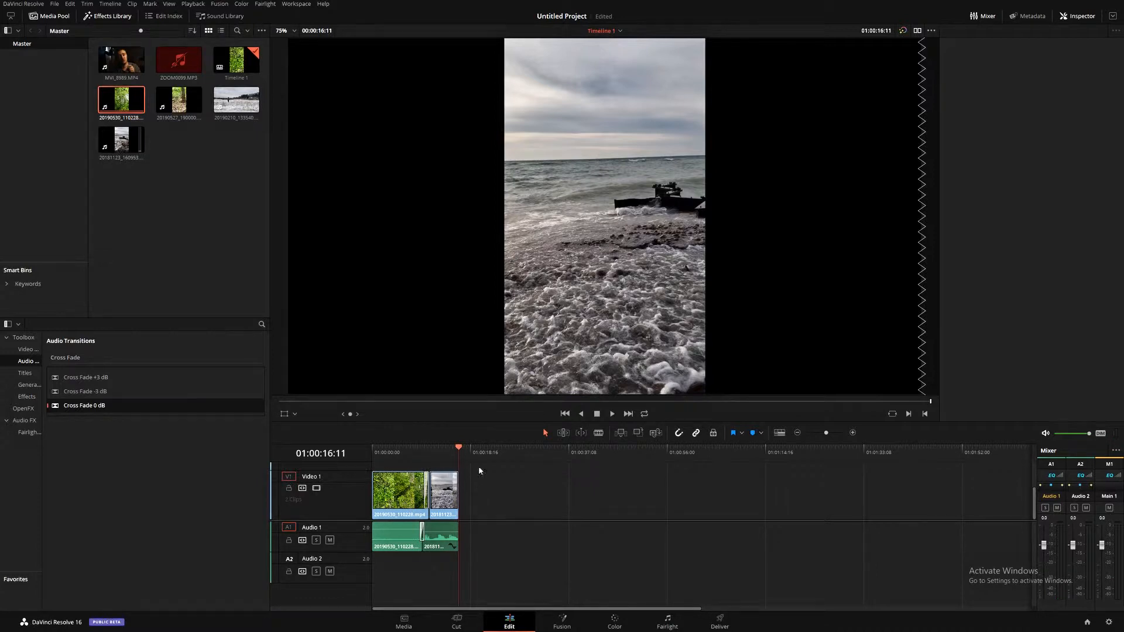
left_click_drag(422, 451, 420, 457)
key("space")
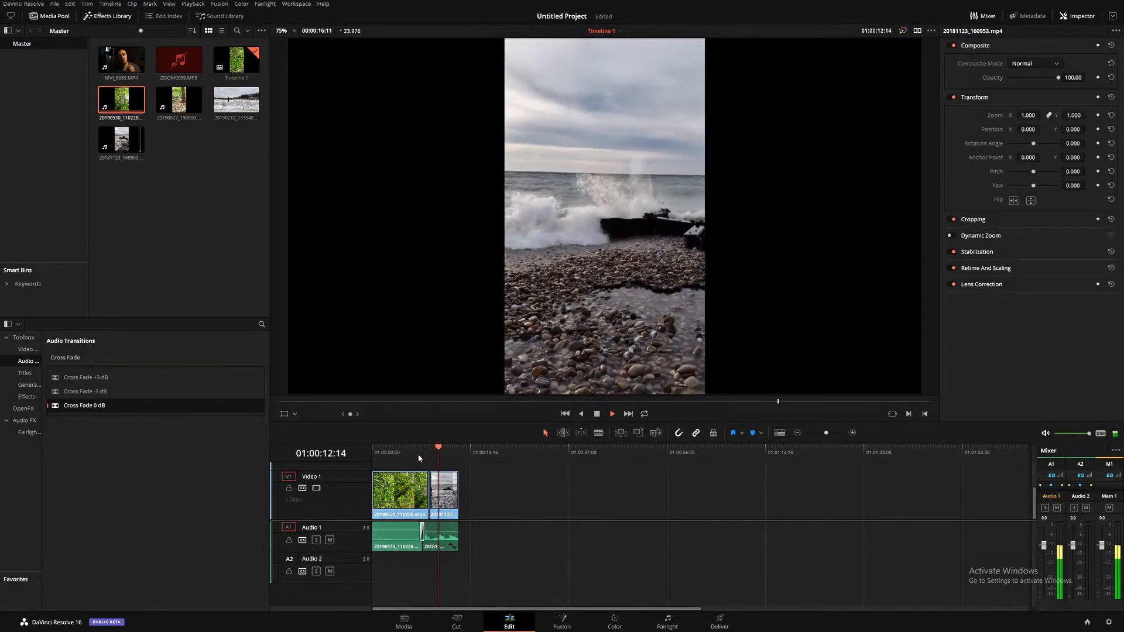
key("space")
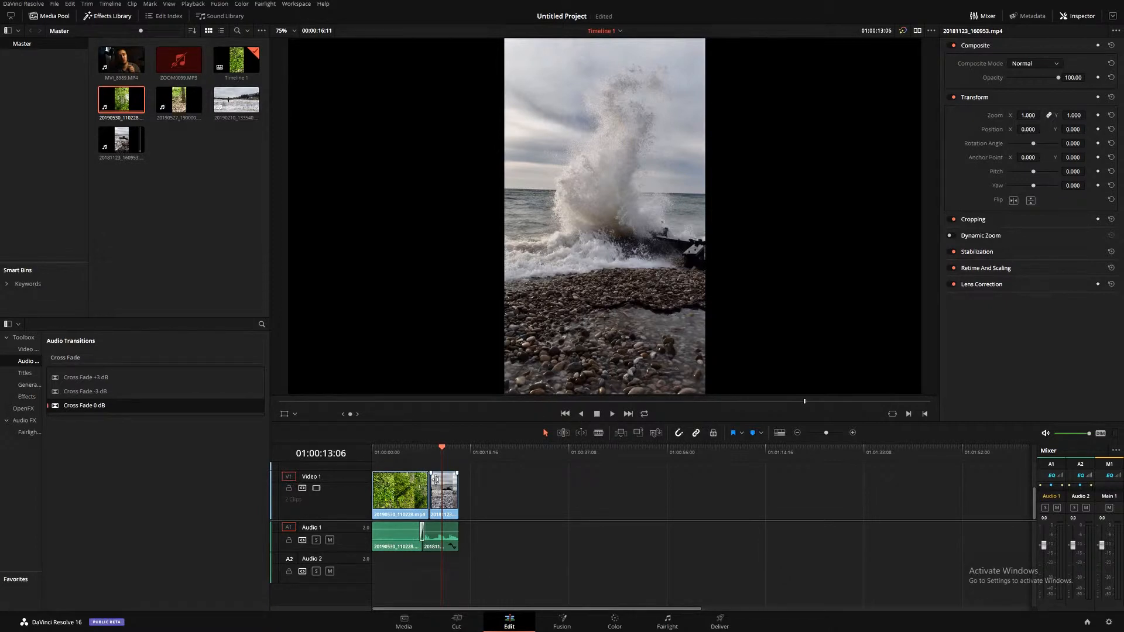
Undo the J-cut edits back to the two full-length, unlinked clips on Video 1 and Audio 1
key("ctrl+z")
key("ctrl+z")
key("ctrl+z")
key("ctrl+z")
key("ctrl+z")
key("ctrl+z")
key("ctrl+z")
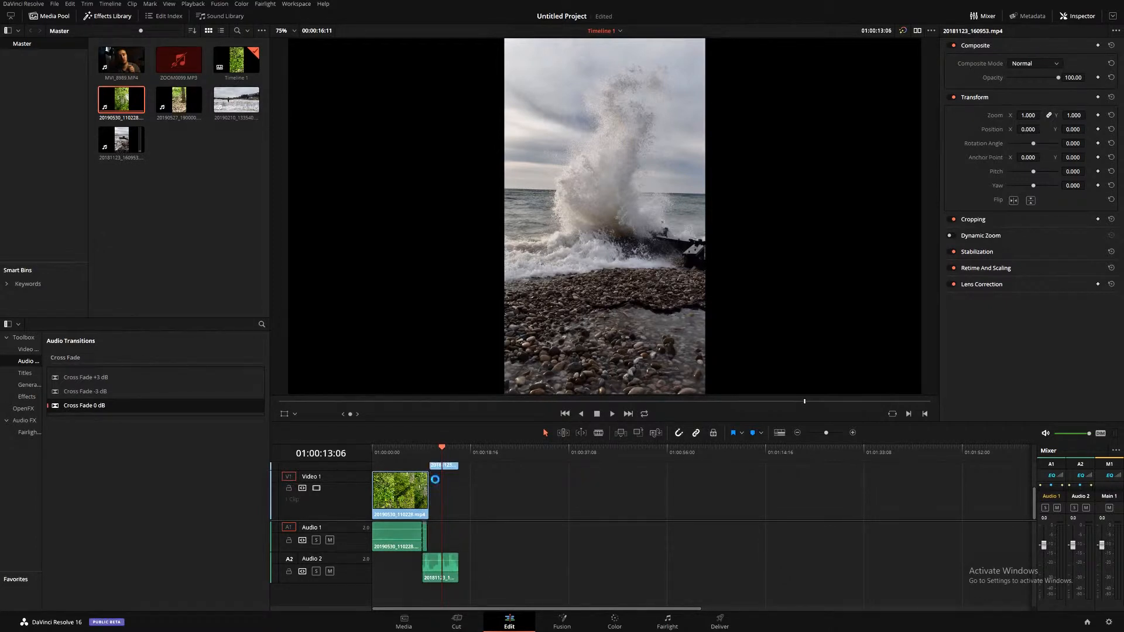
key("ctrl+shift+z")
key("ctrl+shift+z")
key("ctrl+shift+z")
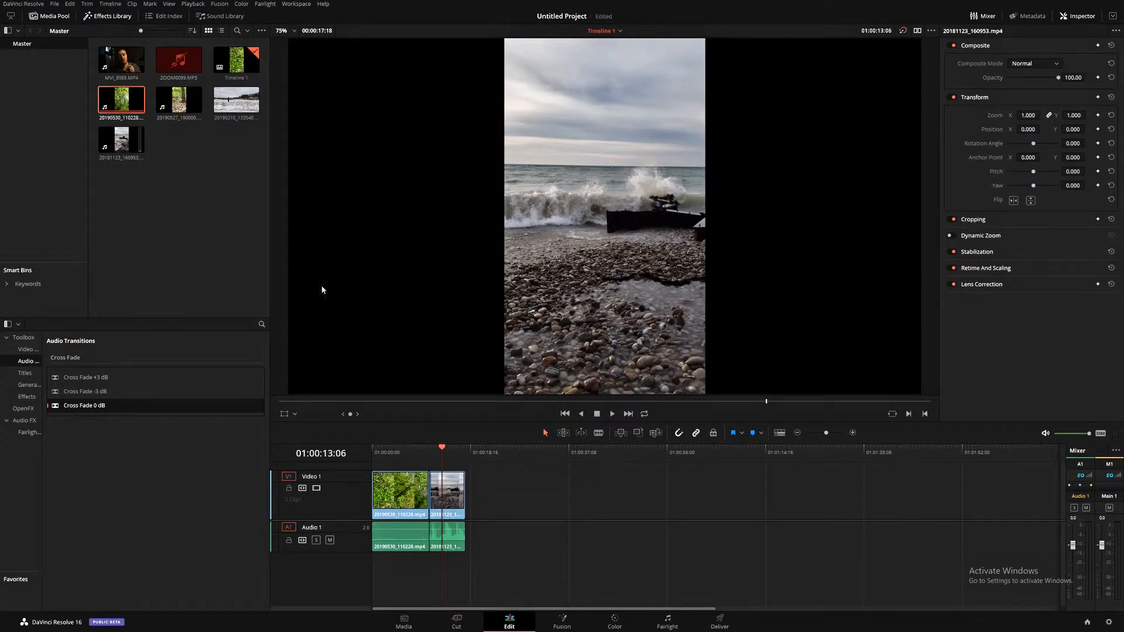
Cut off and delete the end of the forest clip's video, leaving its audio at full length
key("b")
left_click(420, 491)
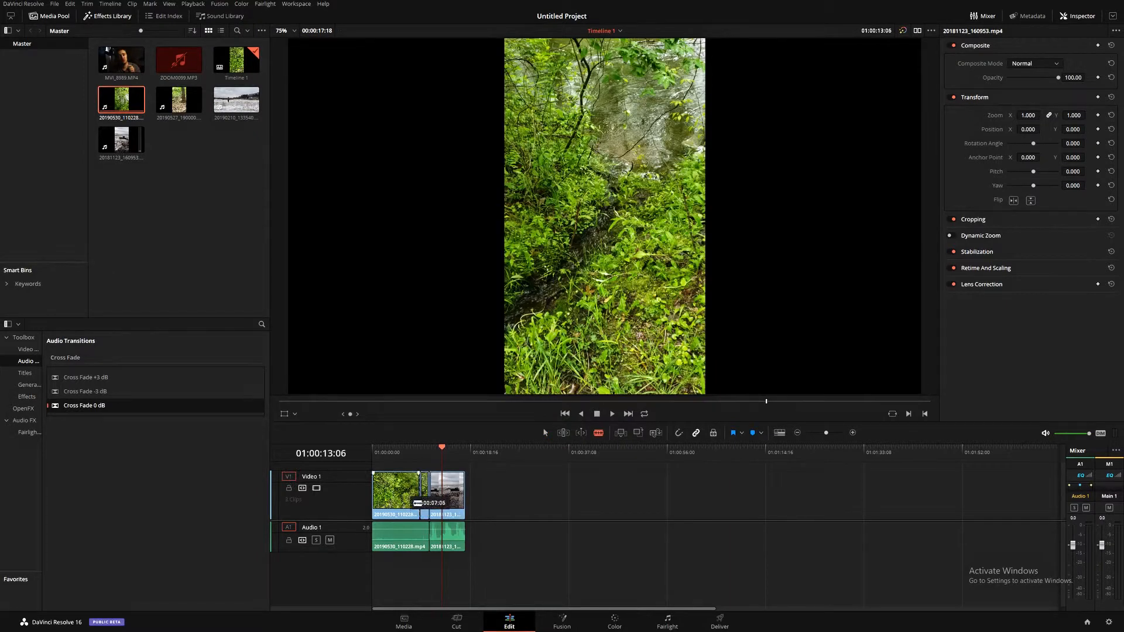
key("a")
left_click(425, 501)
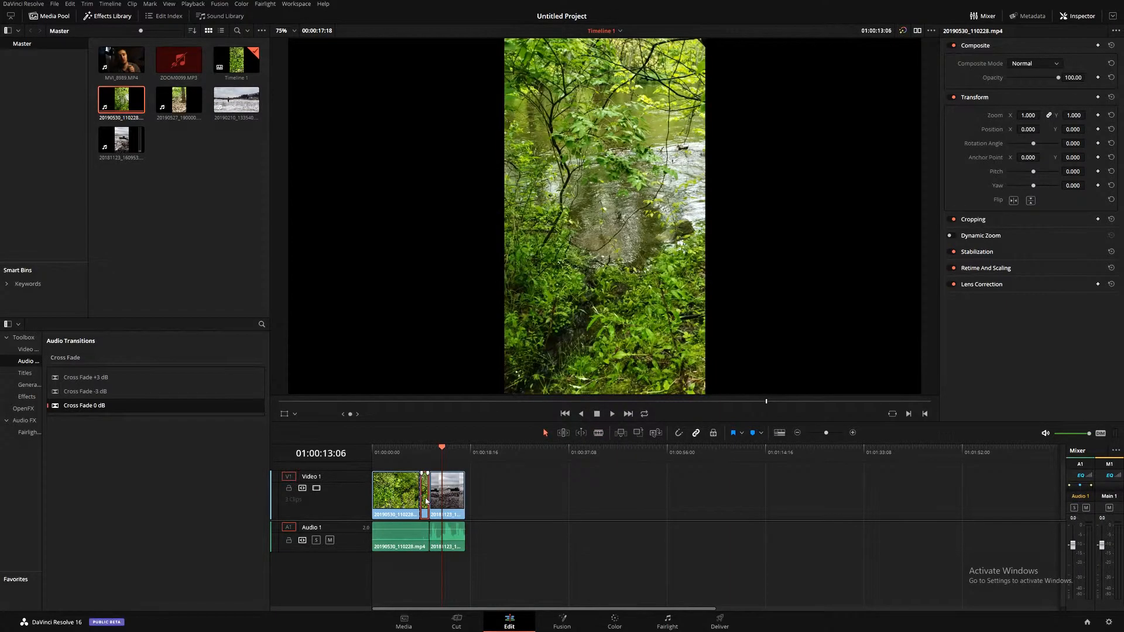
key("BackSpace")
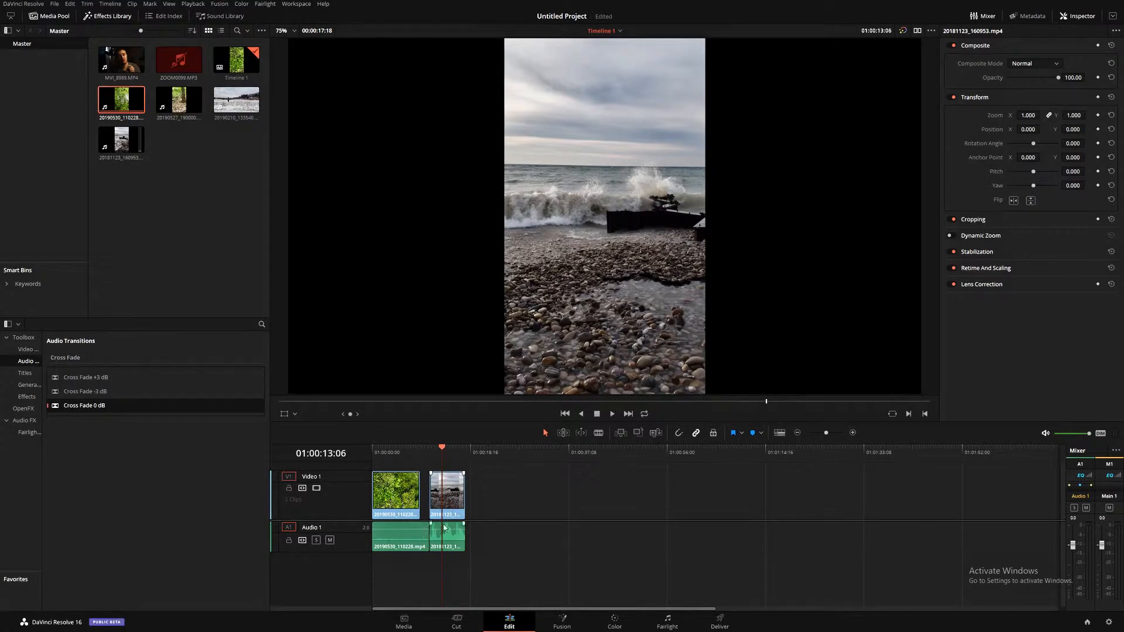
Move the beach clip to Video 2 and Audio 2, starting where the forest video ends, and delete its audio's overlap with the forest audio
left_click(457, 512)
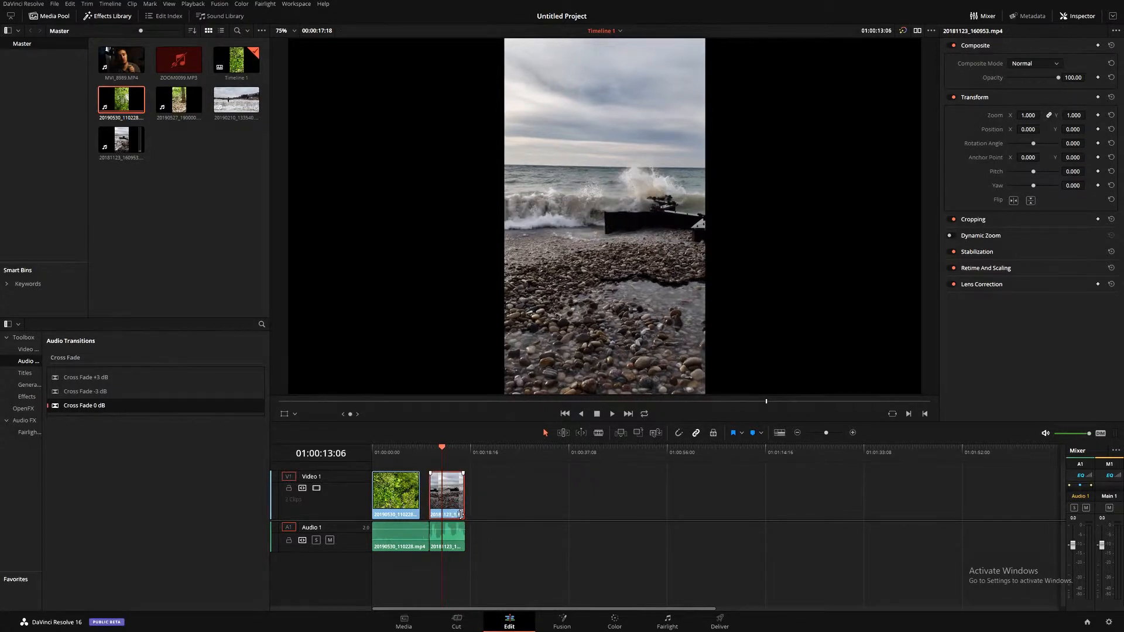
left_click_drag(460, 510, 444, 468)
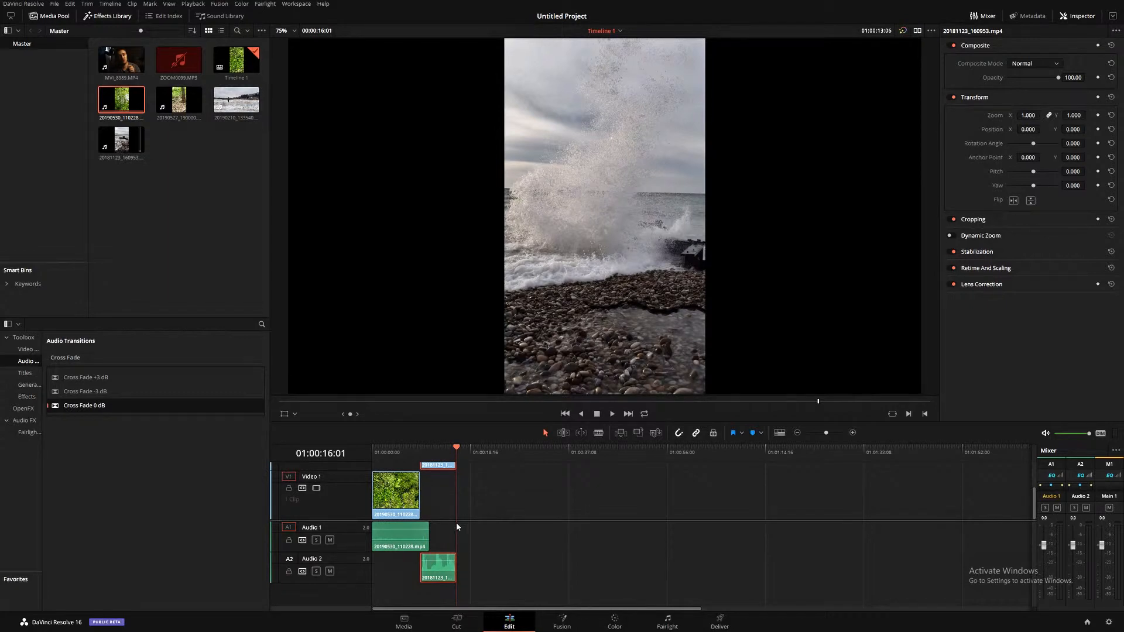
key("b")
left_click(429, 573)
key("a")
left_click(427, 575)
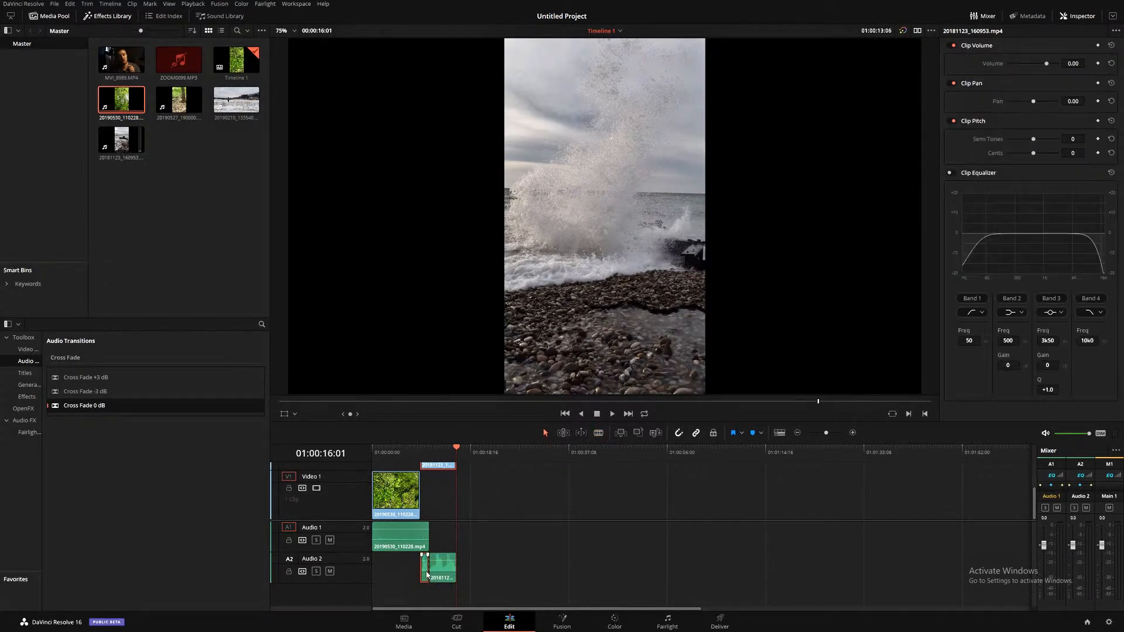
key("Delete")
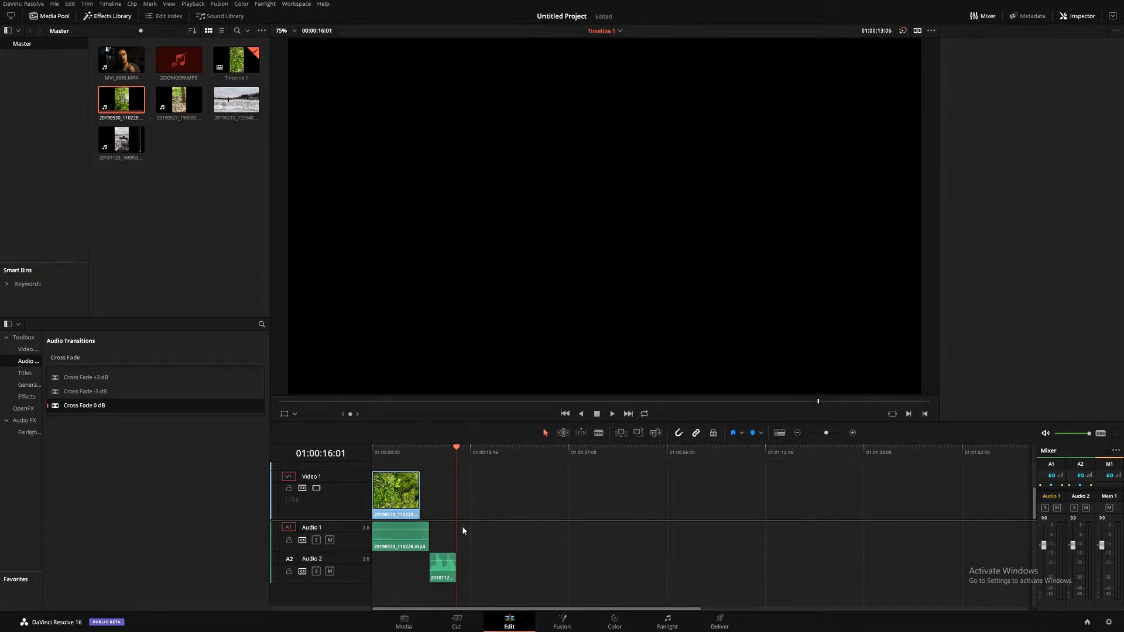
key("ctrl+z")
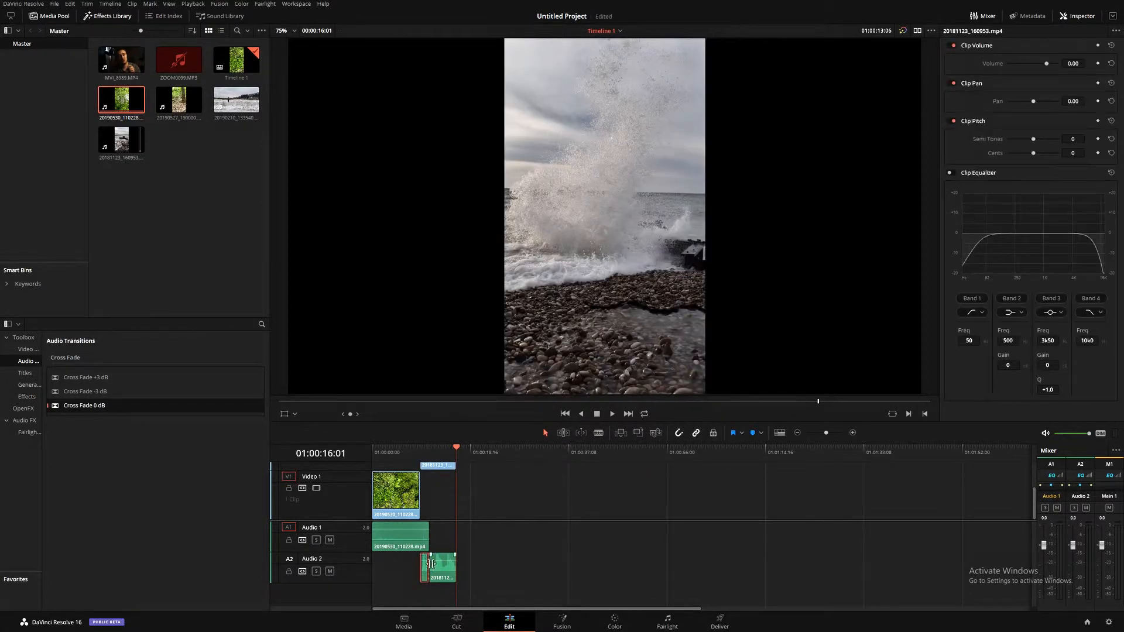
key("Delete")
Move the beach clip's video and trimmed audio back onto Video 1 and Audio 1
left_click_drag(463, 575, 440, 454)
left_click_drag(443, 496, 443, 516)
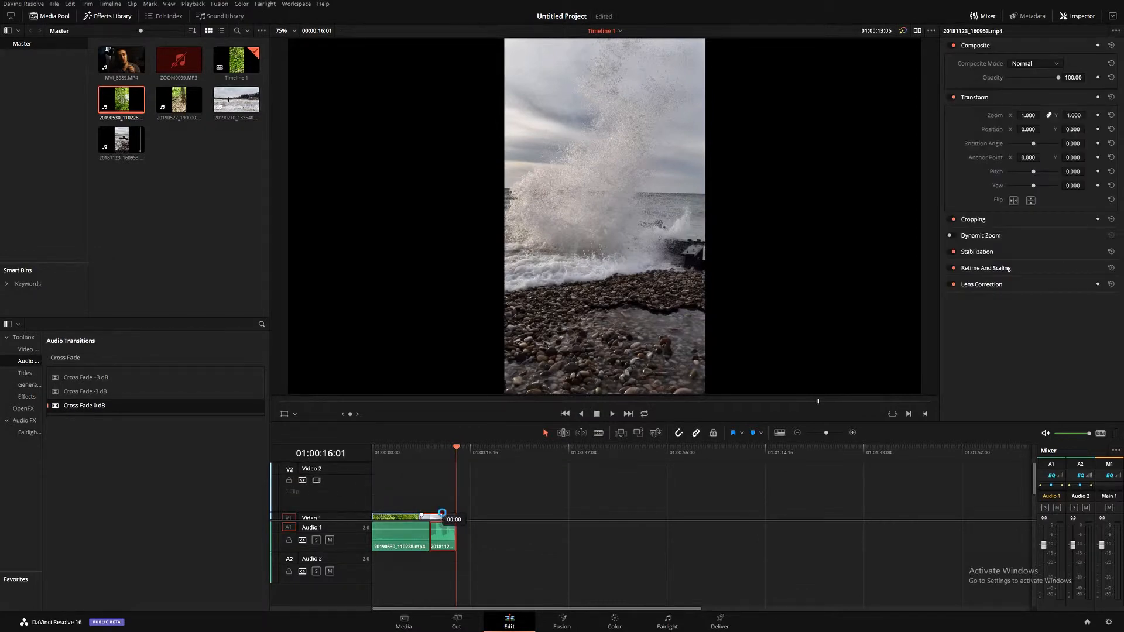
Play back the L-cut to check how the forest audio continues under the beach video, and inspect the audio and video transitions
left_click(409, 453)
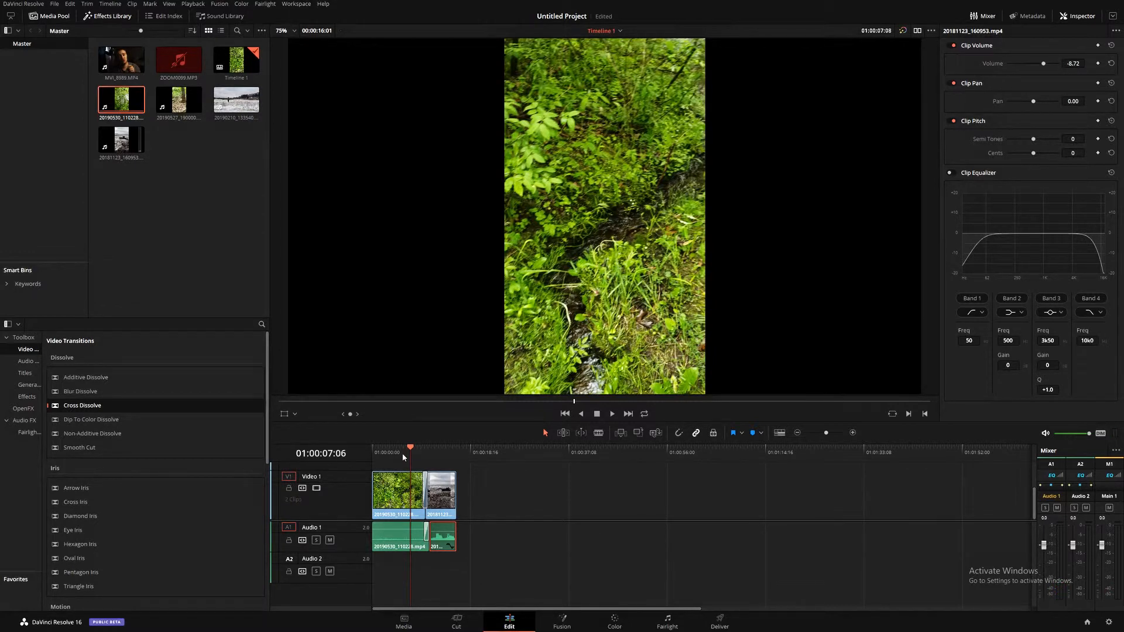
key("space")
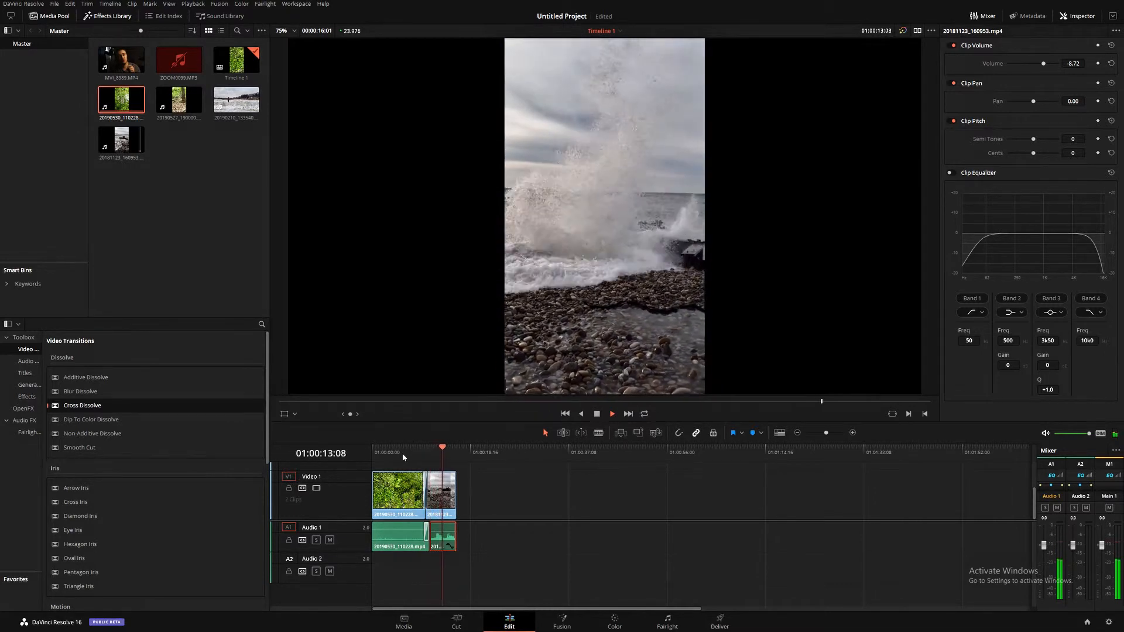
key("space")
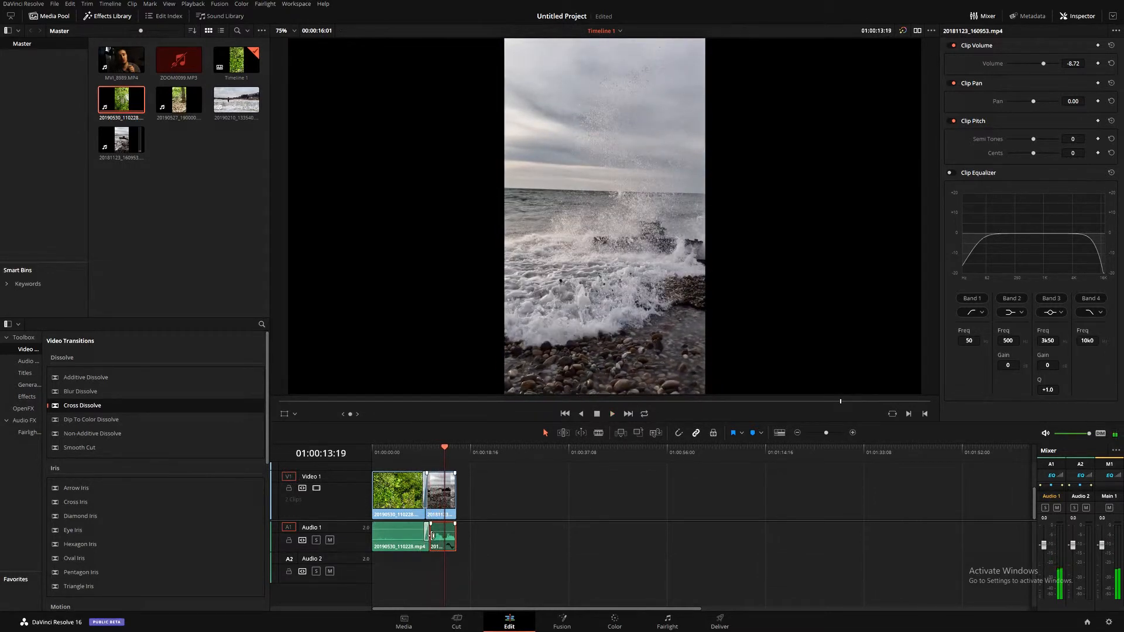
left_click(425, 539)
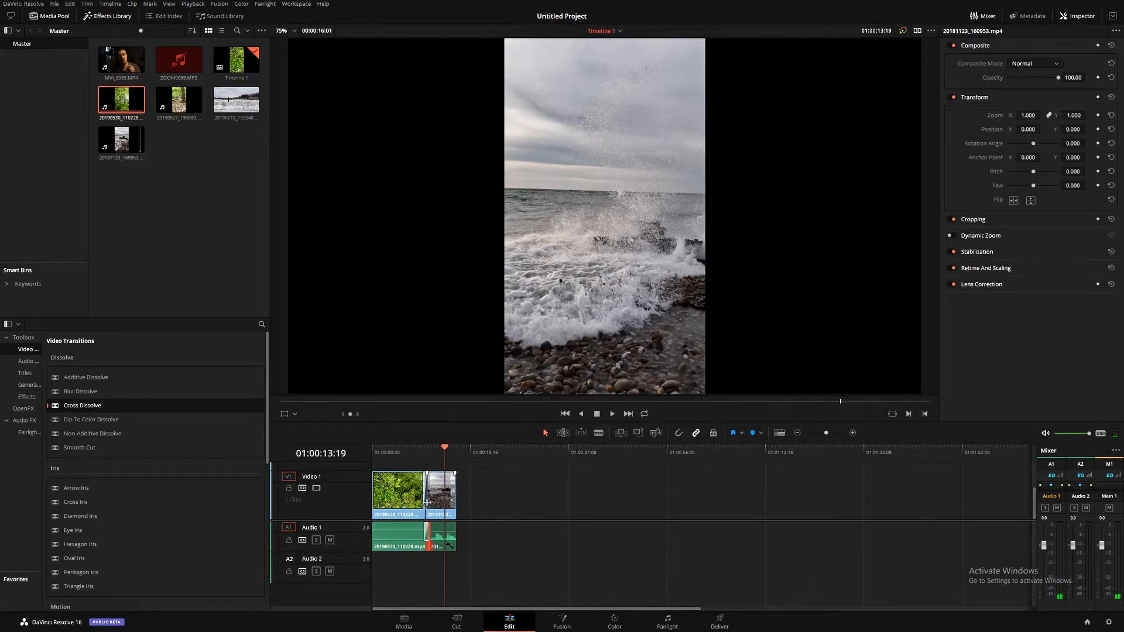
left_click(425, 513)
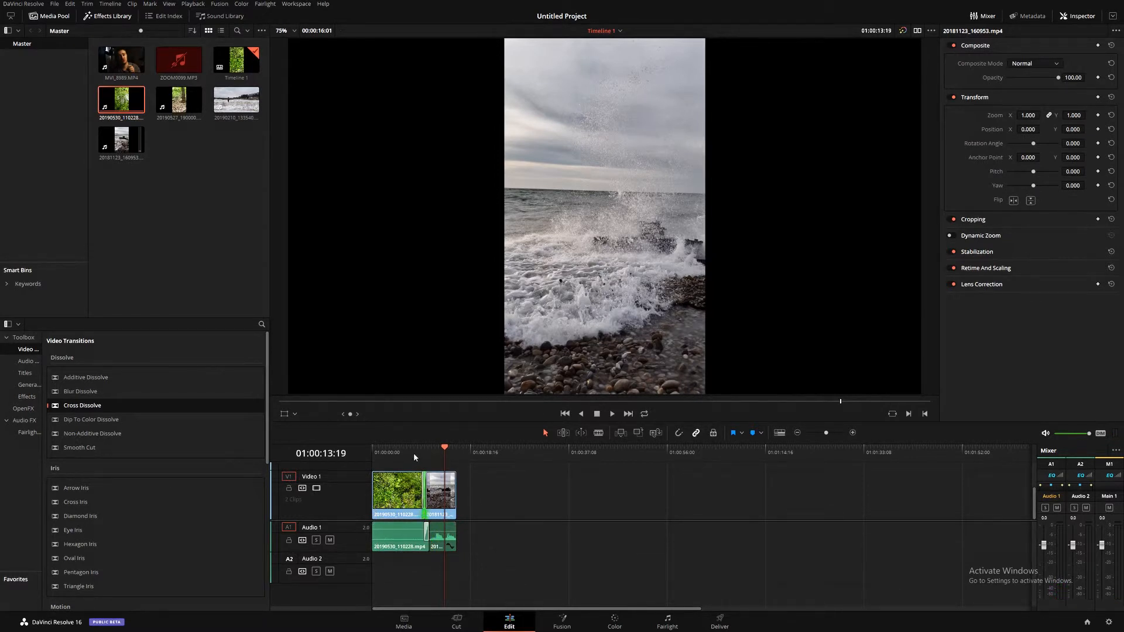
left_click_drag(414, 452, 493, 454)
left_click(413, 452)
key("space")
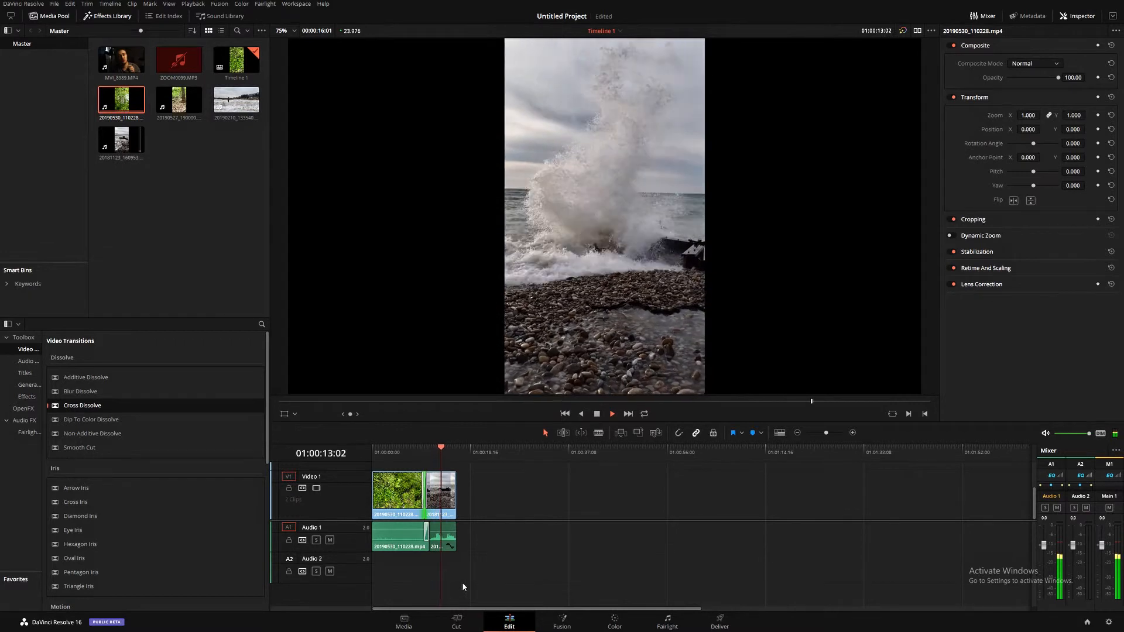
key("space")
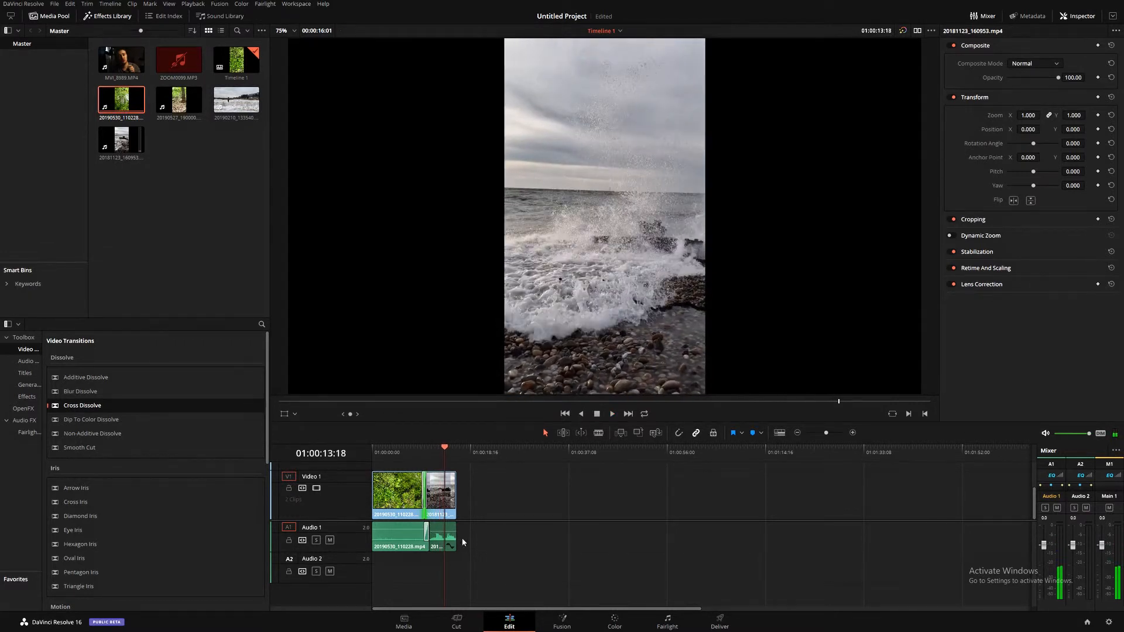